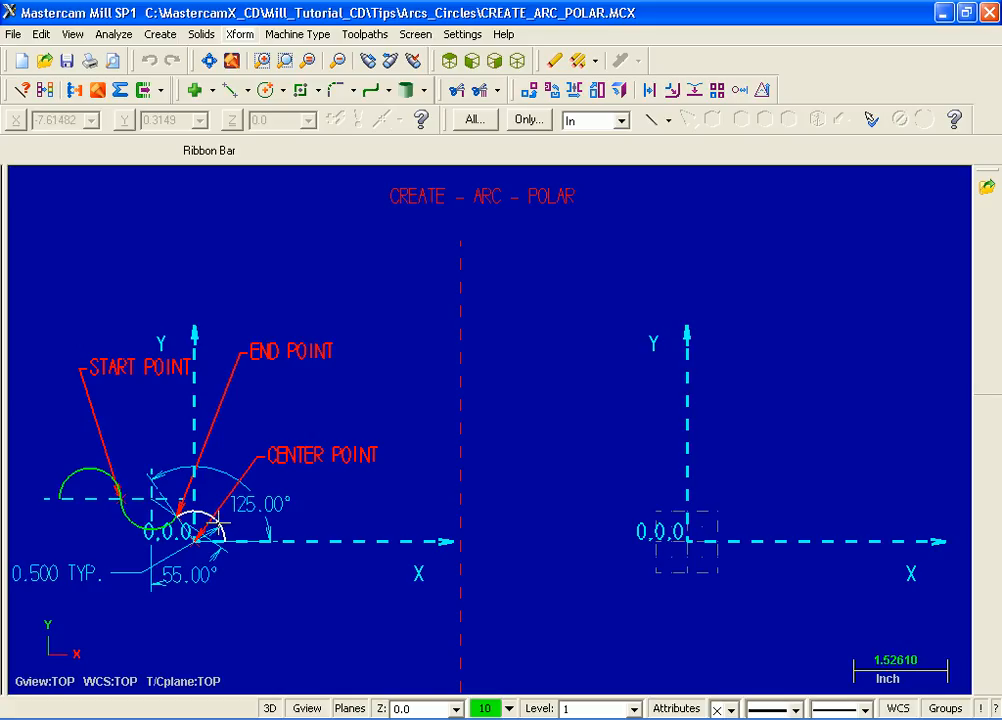
Step: Begin a polar arc with a 0.5 radius, centered on the origin of the blank coordinate axes
click(160, 34)
mouse_move(190, 94)
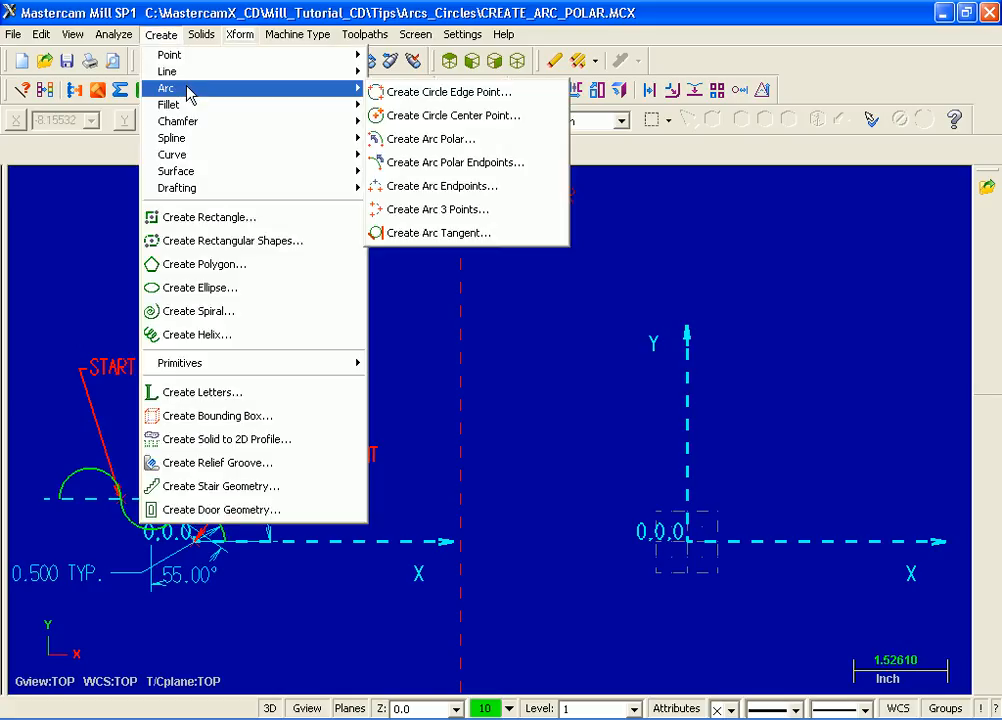
click(485, 148)
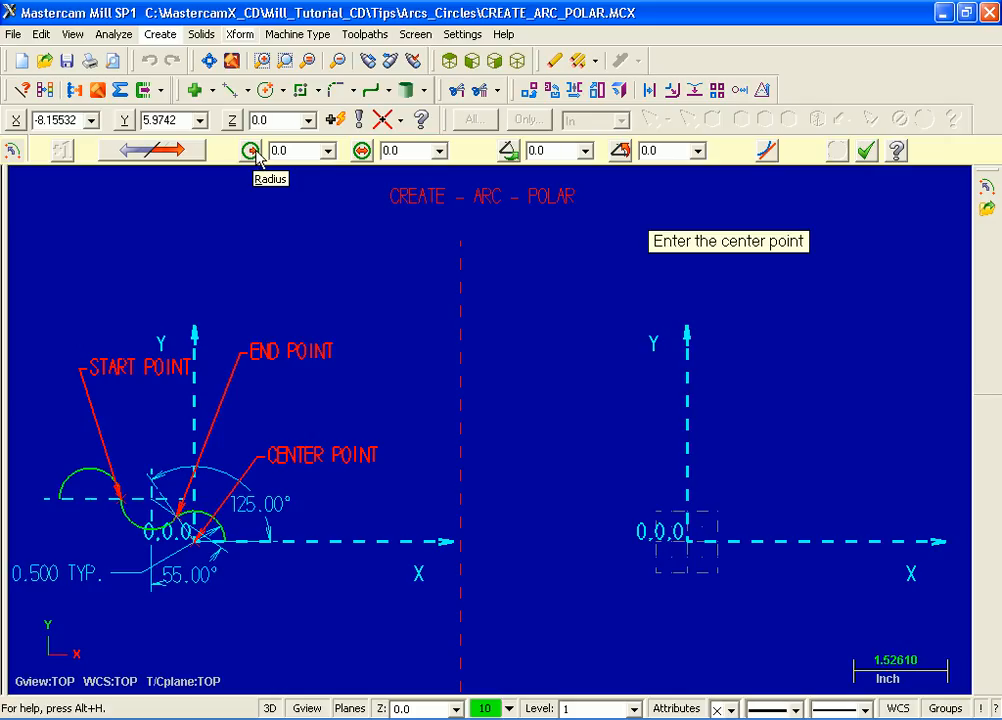
click(284, 150)
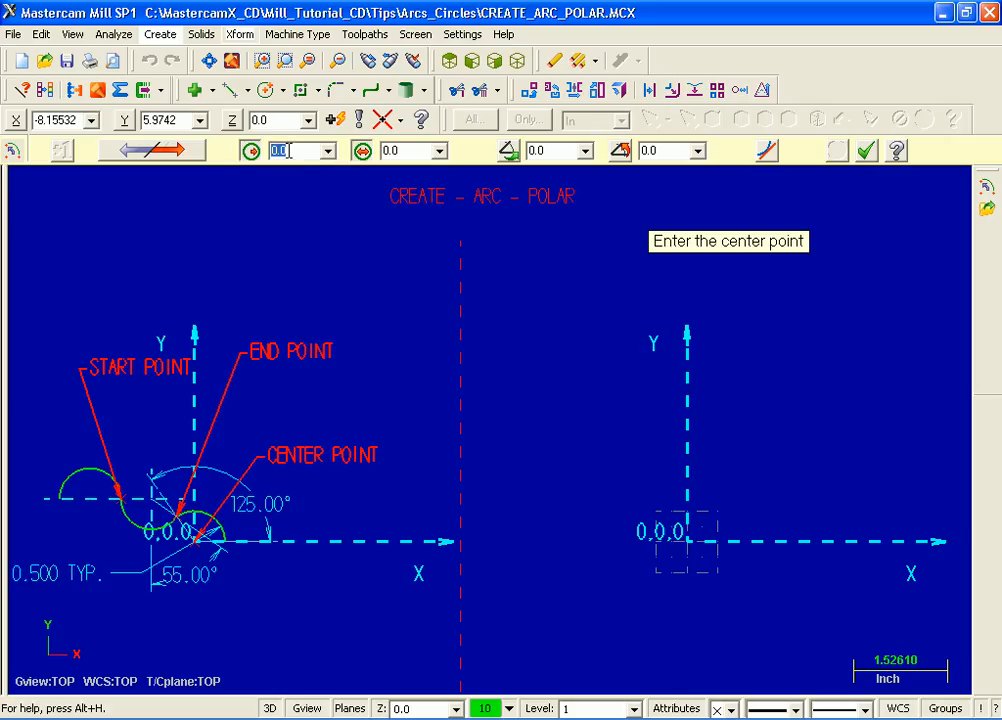
key(BackSpace)
text(.5)
key(Return)
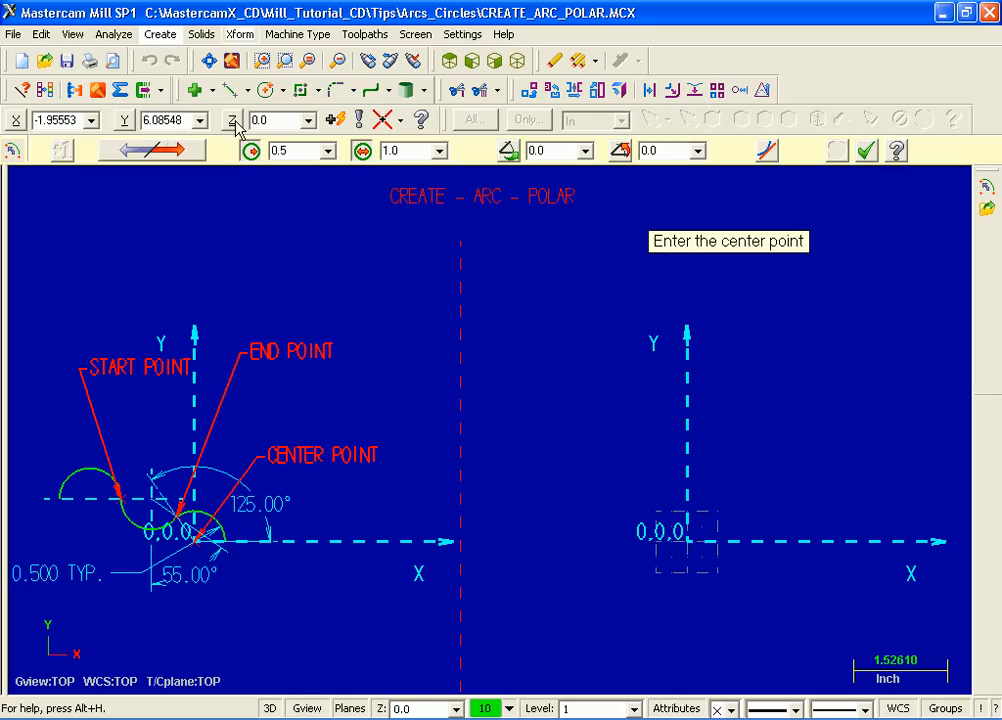
click(402, 120)
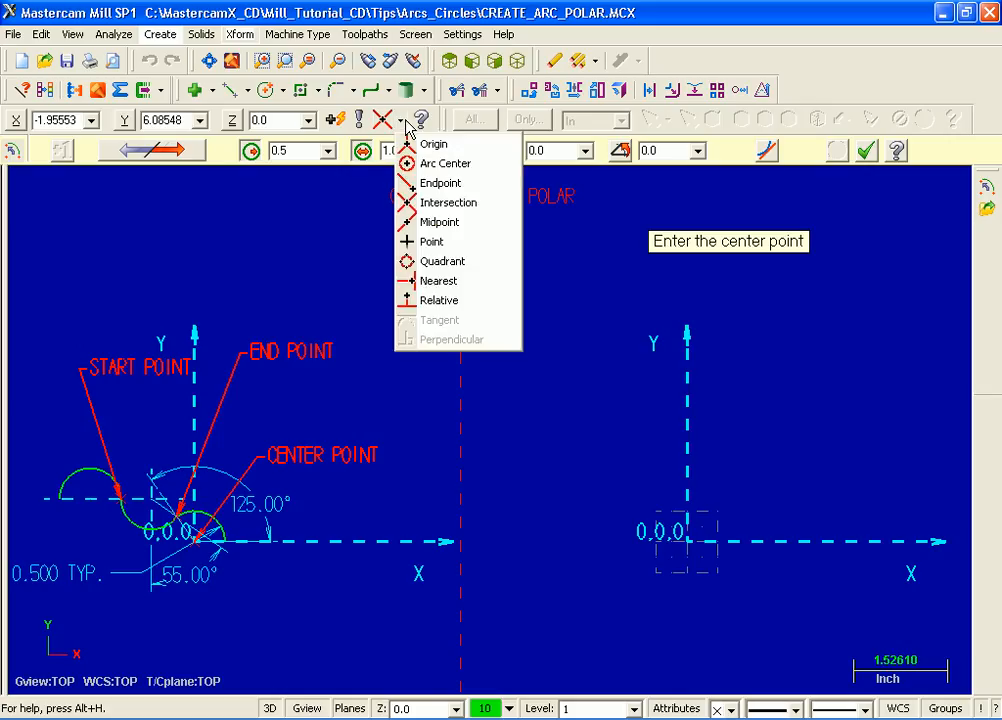
click(470, 146)
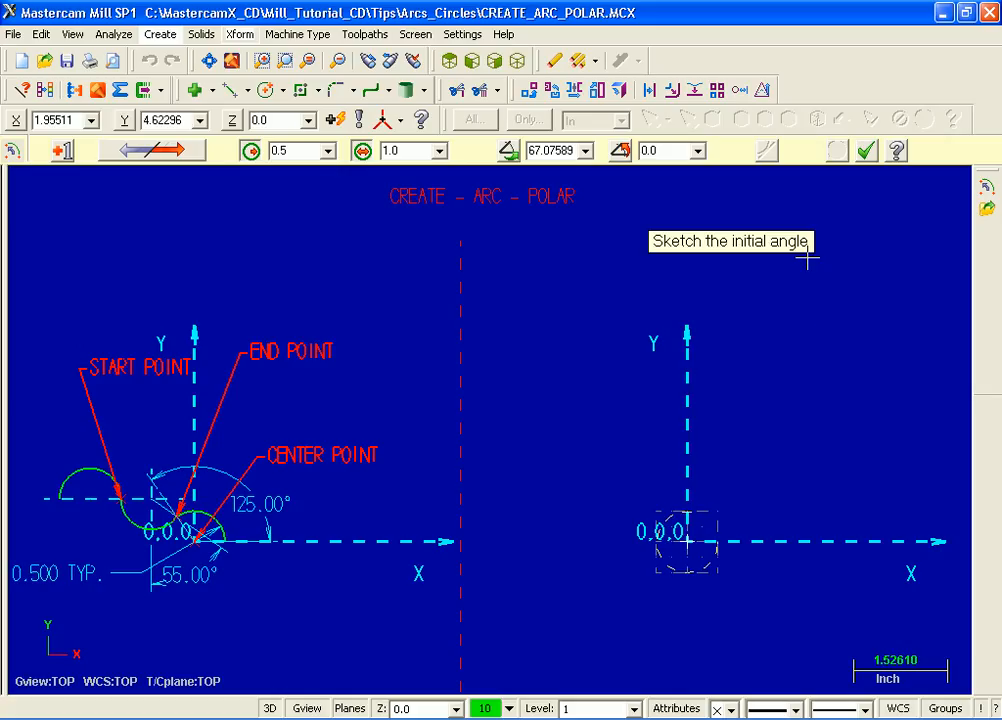
Step: Sketch the arc's initial angle along the positive X axis and set its final angle to 125 degrees
click(818, 541)
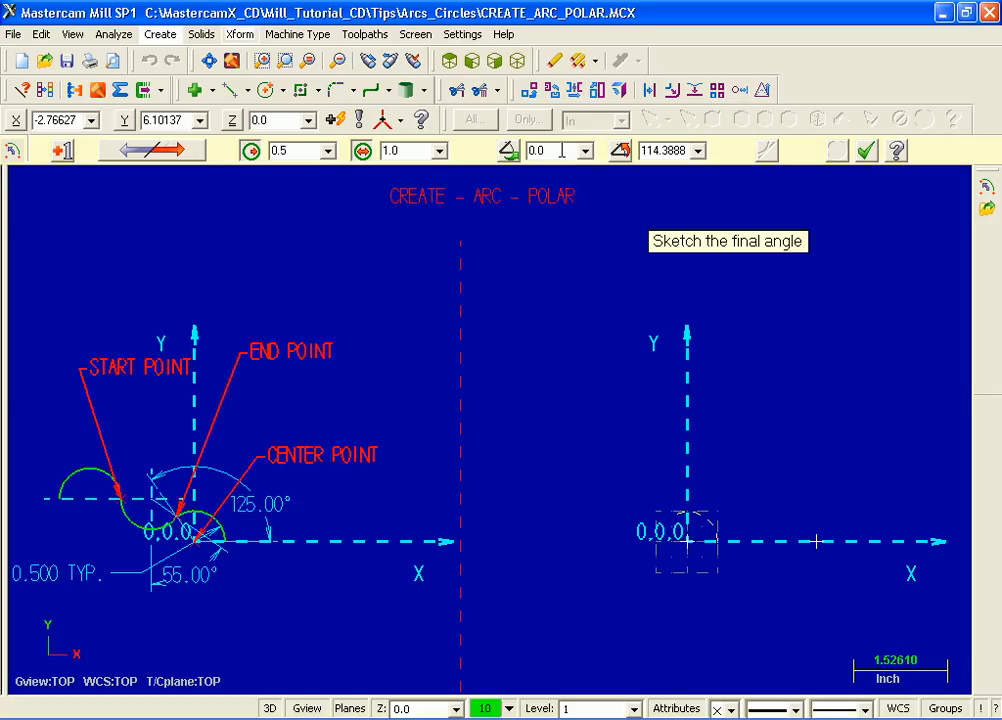
double_click(643, 150)
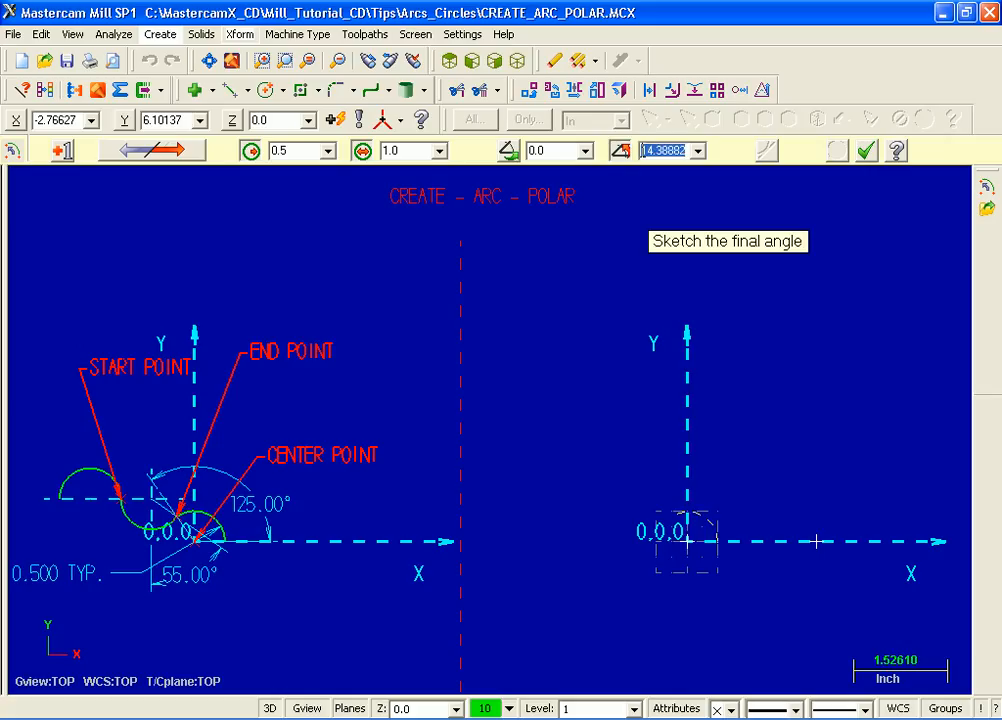
text(125)
key(Return)
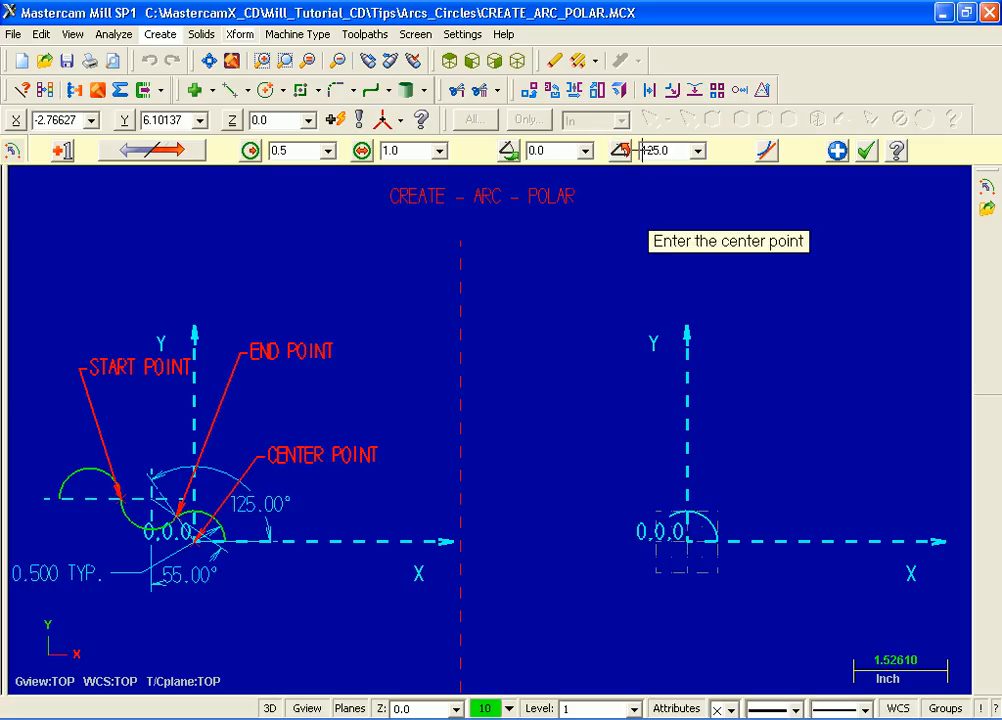
Step: Flip the arc to its opposite side and back, and accept the original upper arc
click(721, 511)
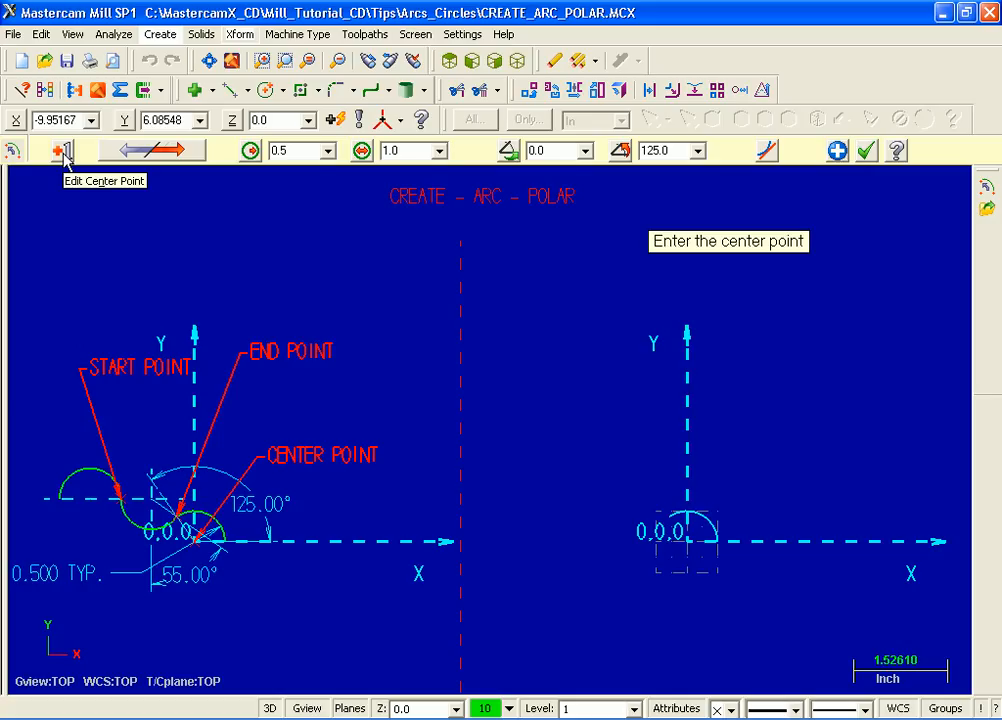
click(192, 160)
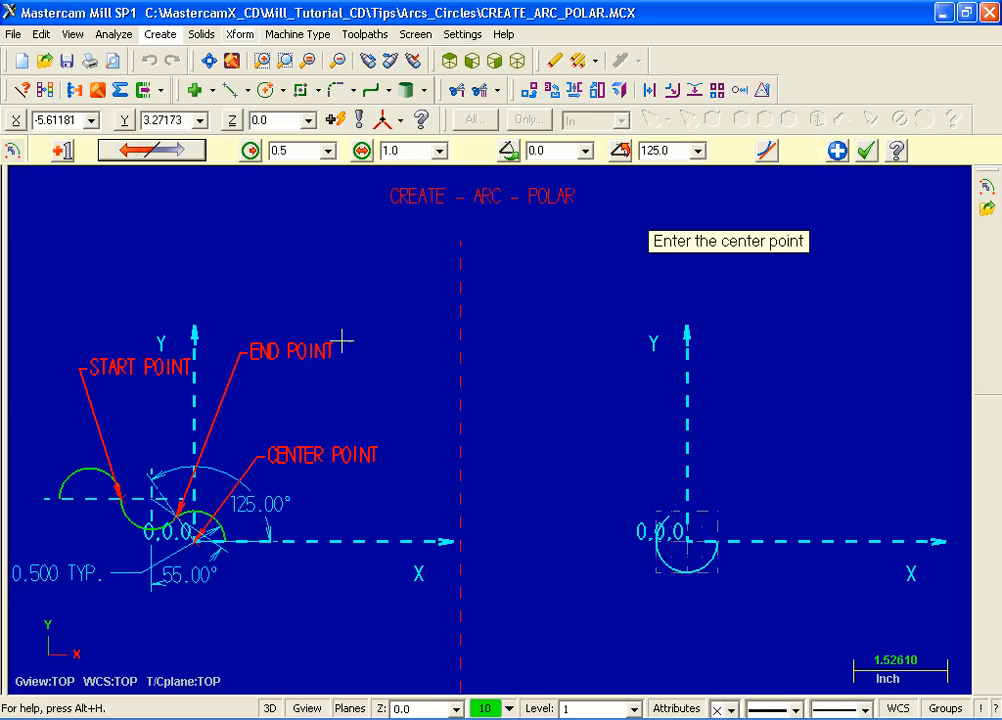
click(182, 152)
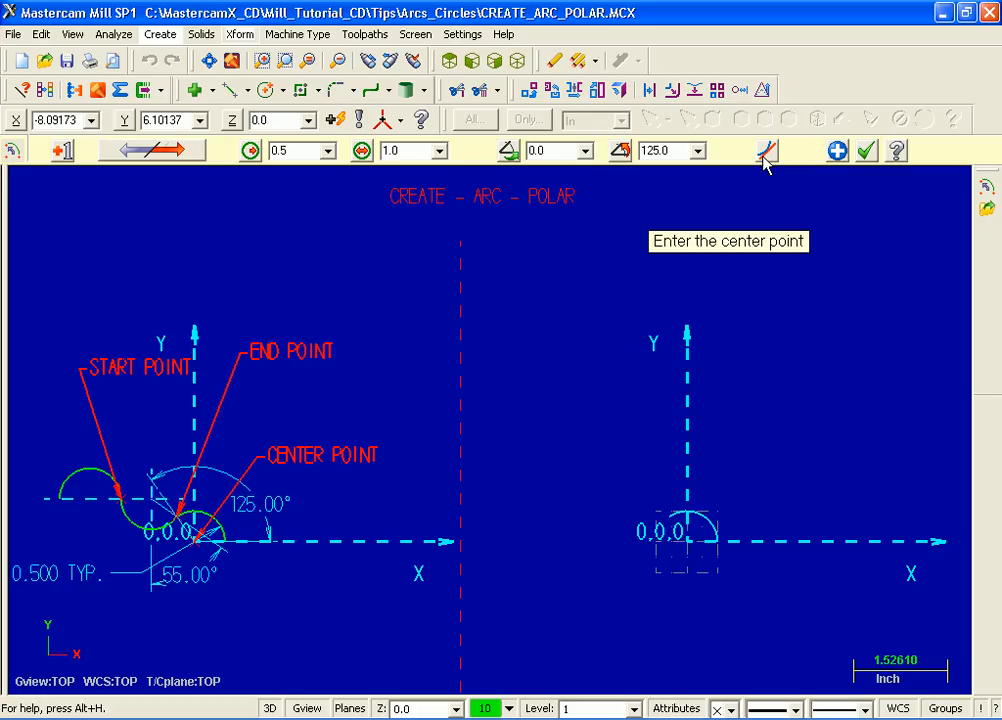
click(871, 158)
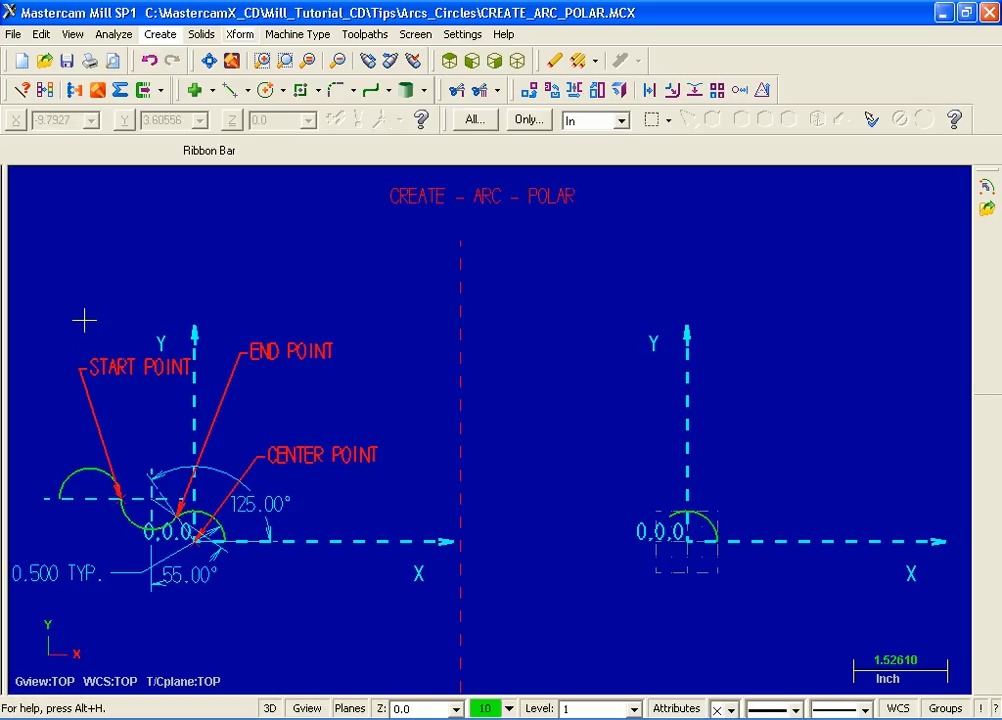
Step: Begin a polar endpoints arc with a 0.5 radius in end point mode, placing its end point at the first arc's 125-degree end
click(284, 92)
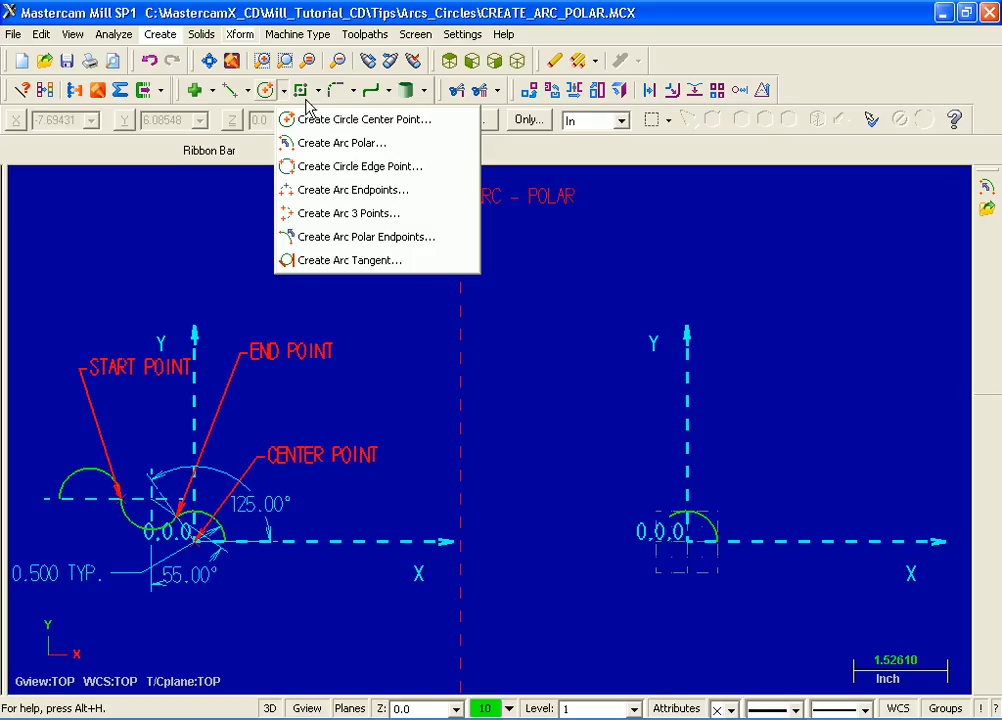
click(443, 241)
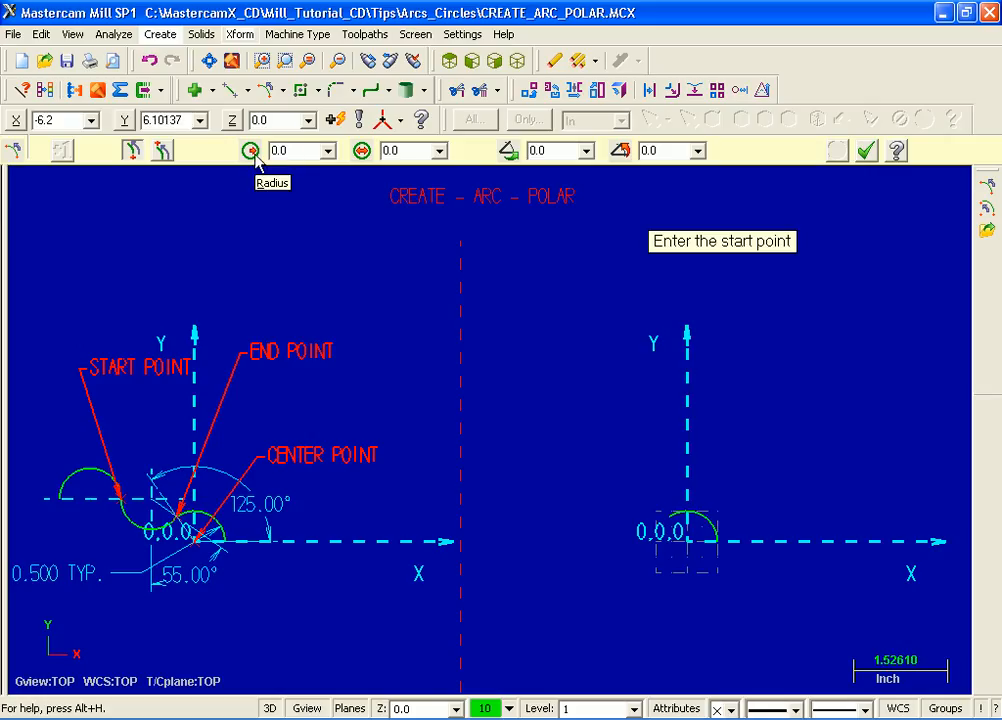
click(299, 148)
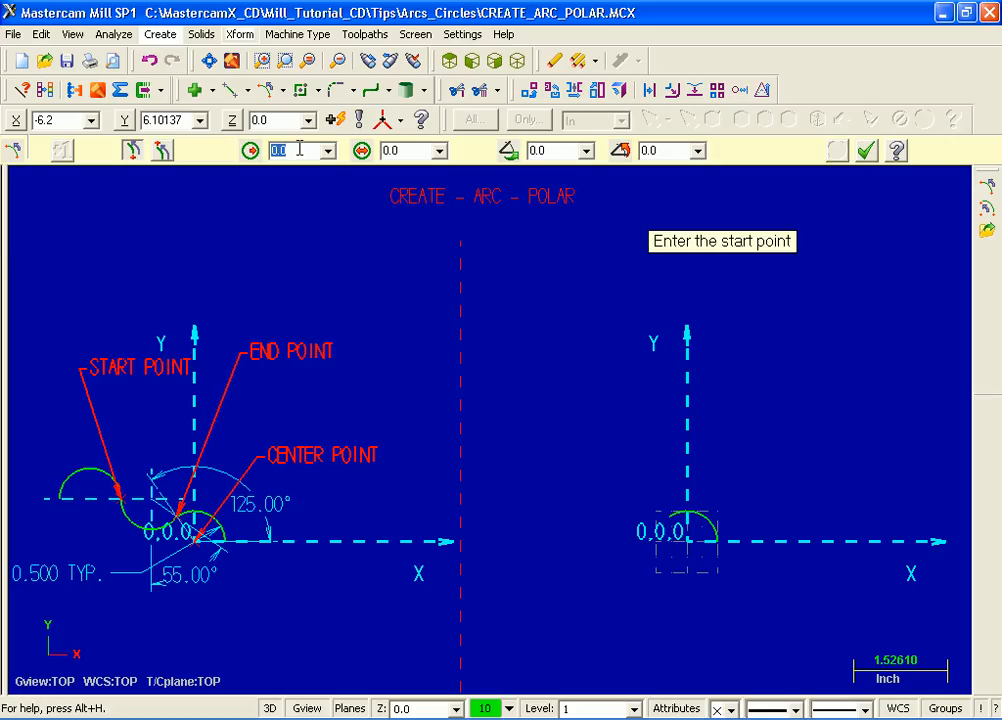
text(.5)
key(Return)
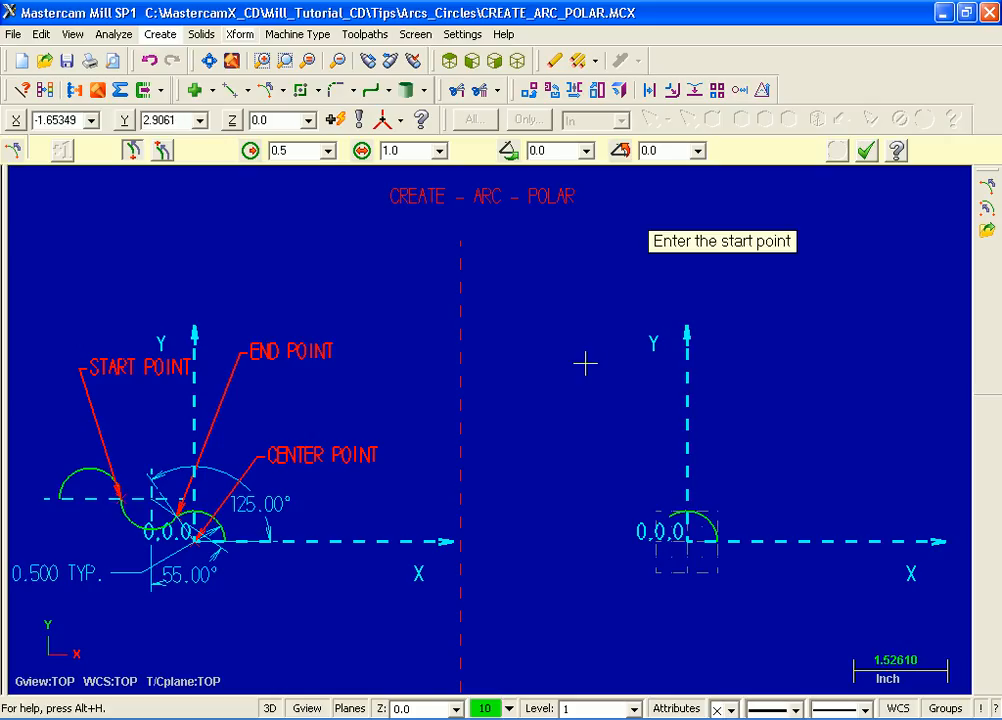
click(164, 153)
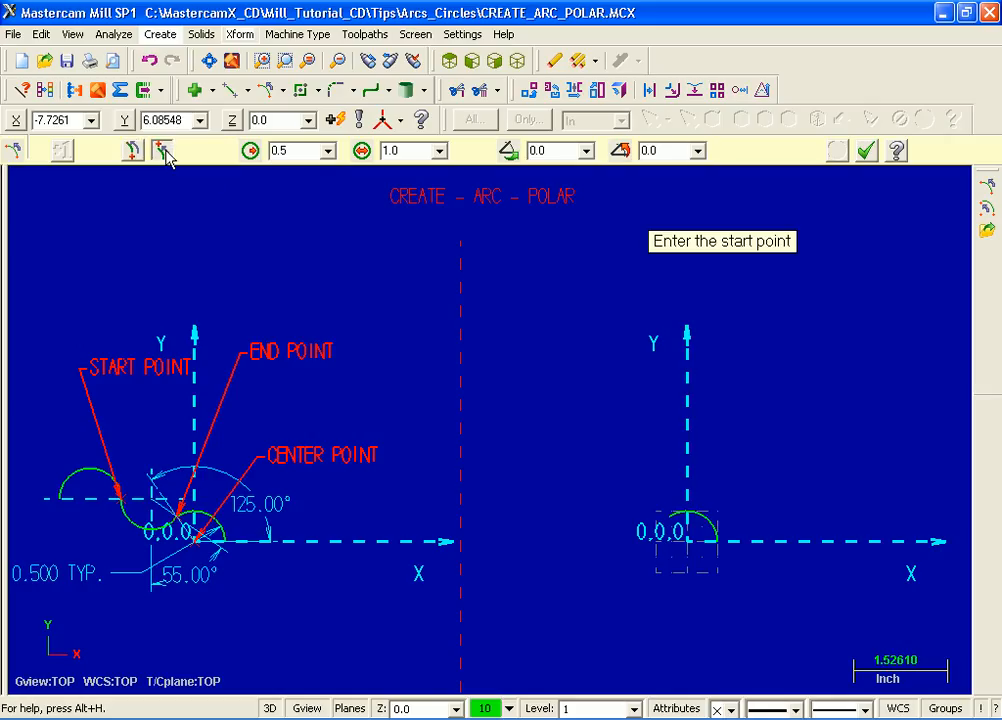
click(670, 511)
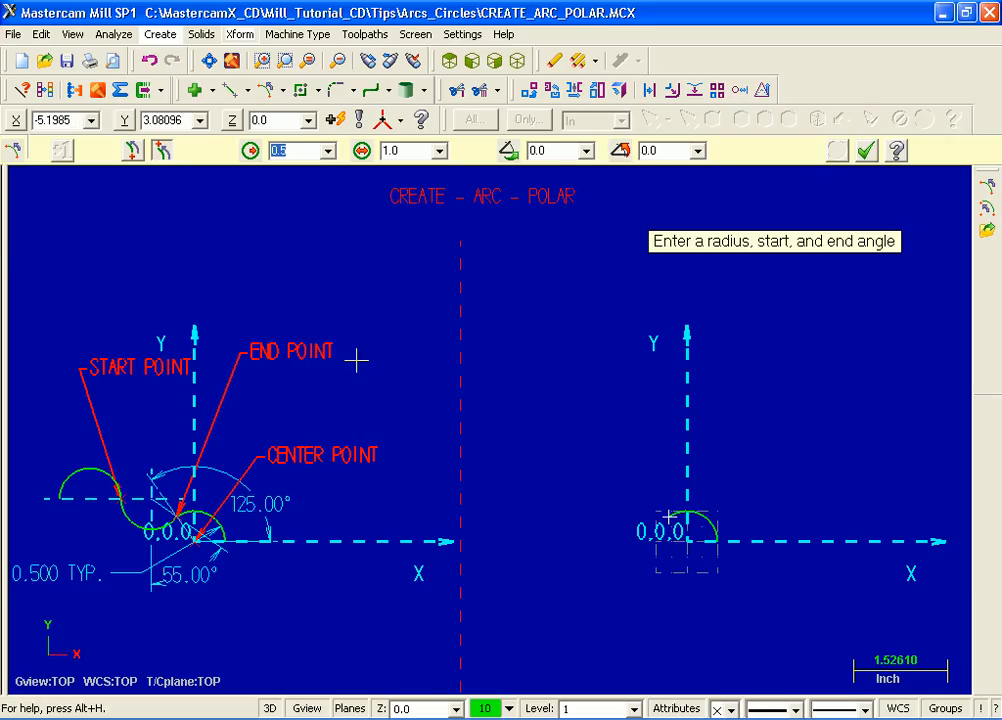
Step: Set the second arc's start angle to 180 and its end angle to 270+55, and apply the arc
click(570, 150)
text(180)
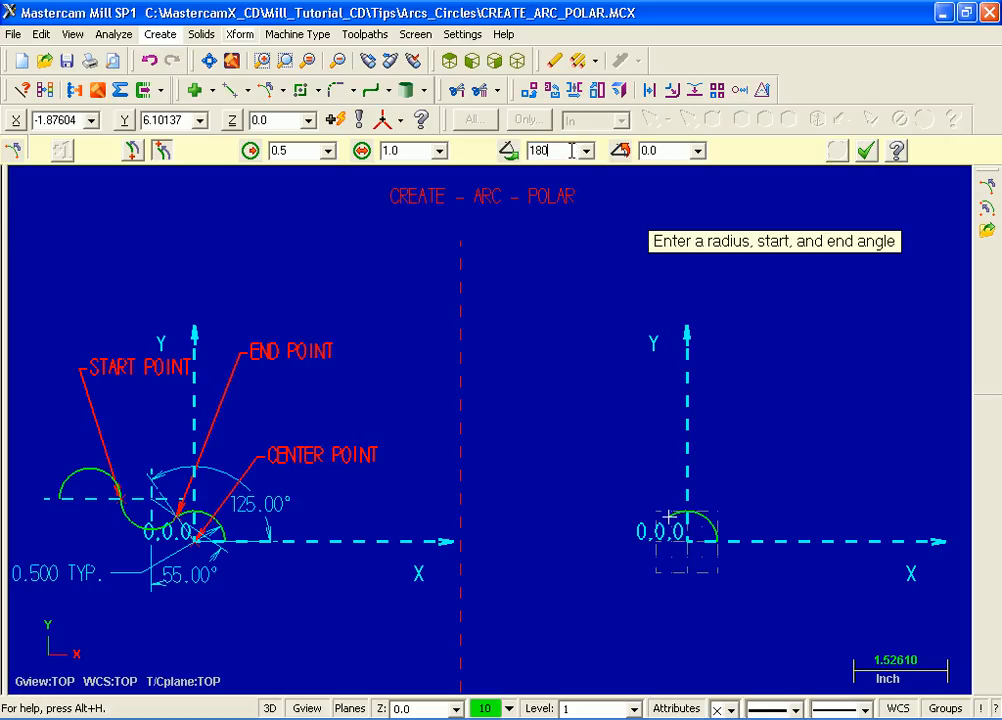
key(Tab)
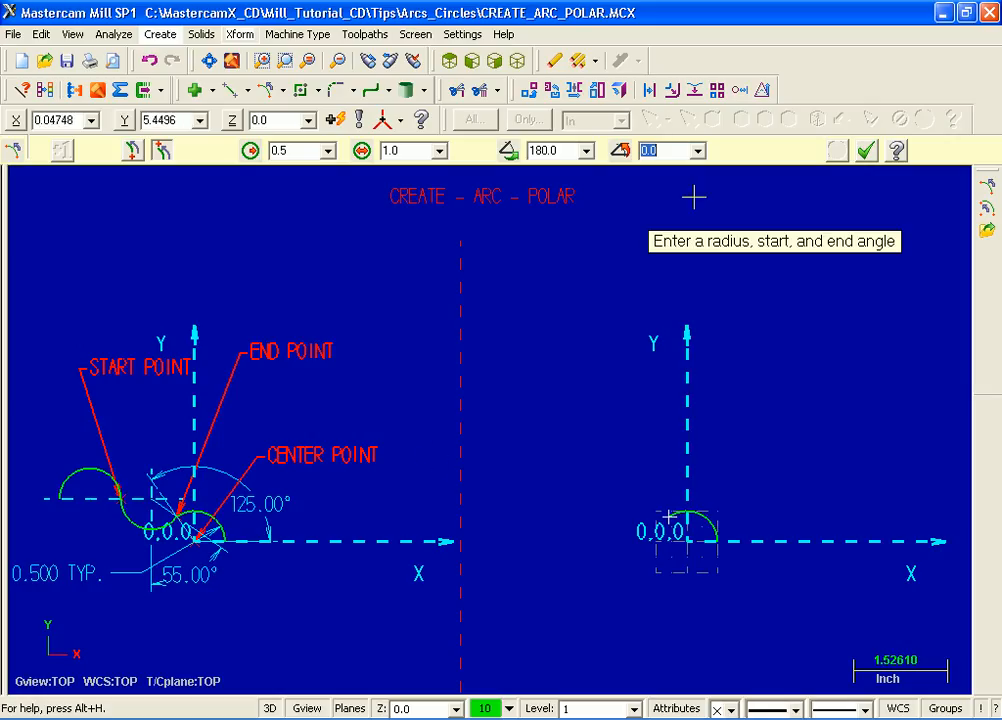
text(270)
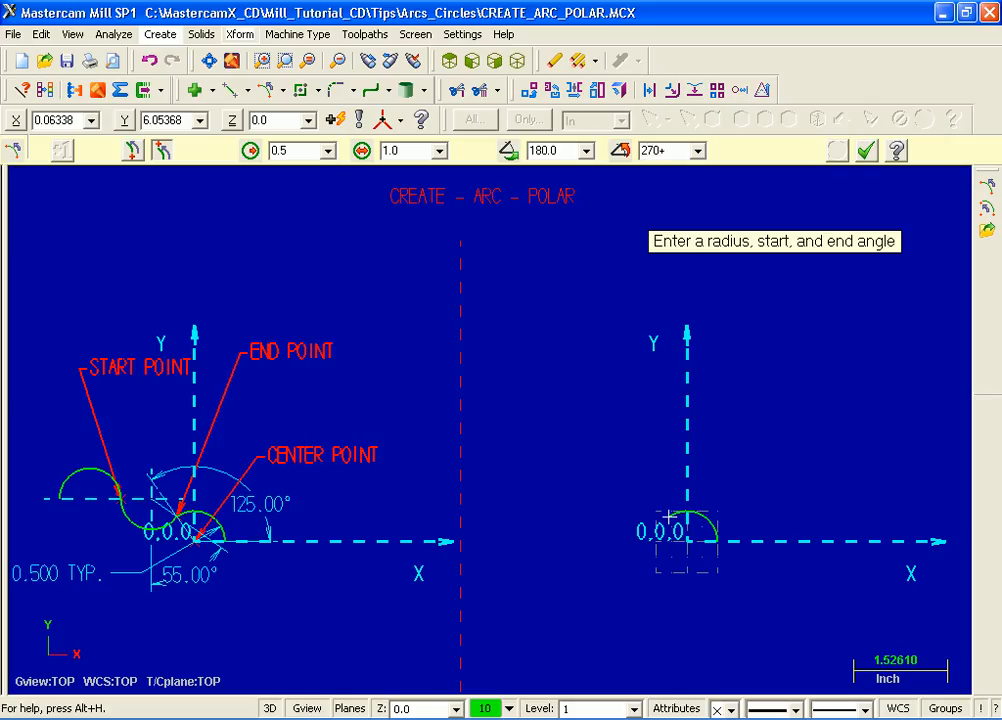
text(+55)
key(Return)
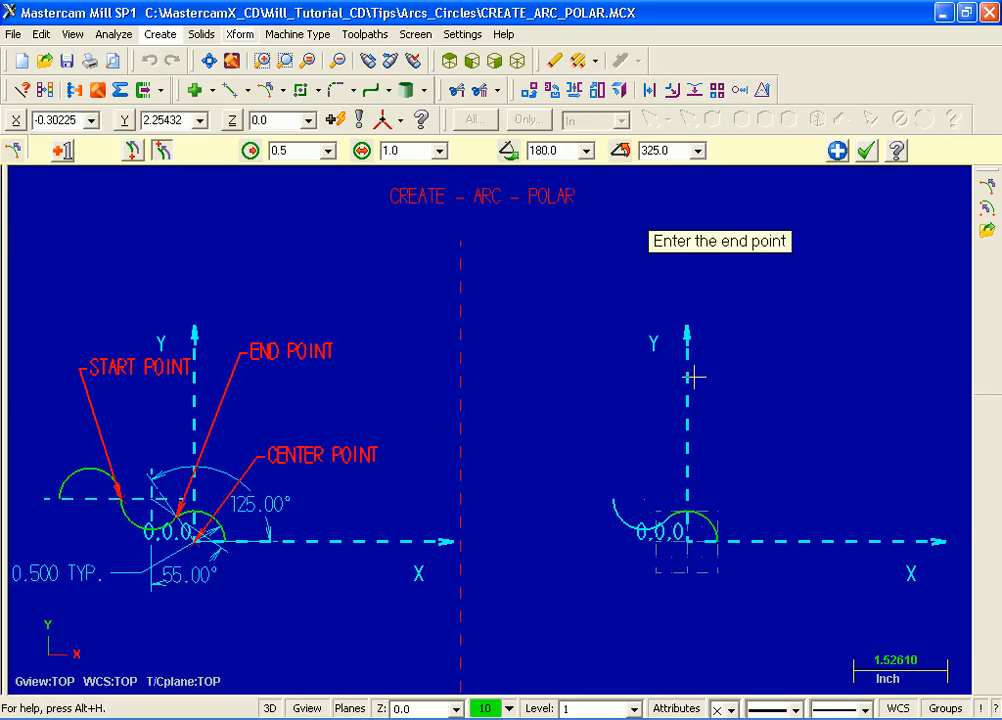
click(837, 150)
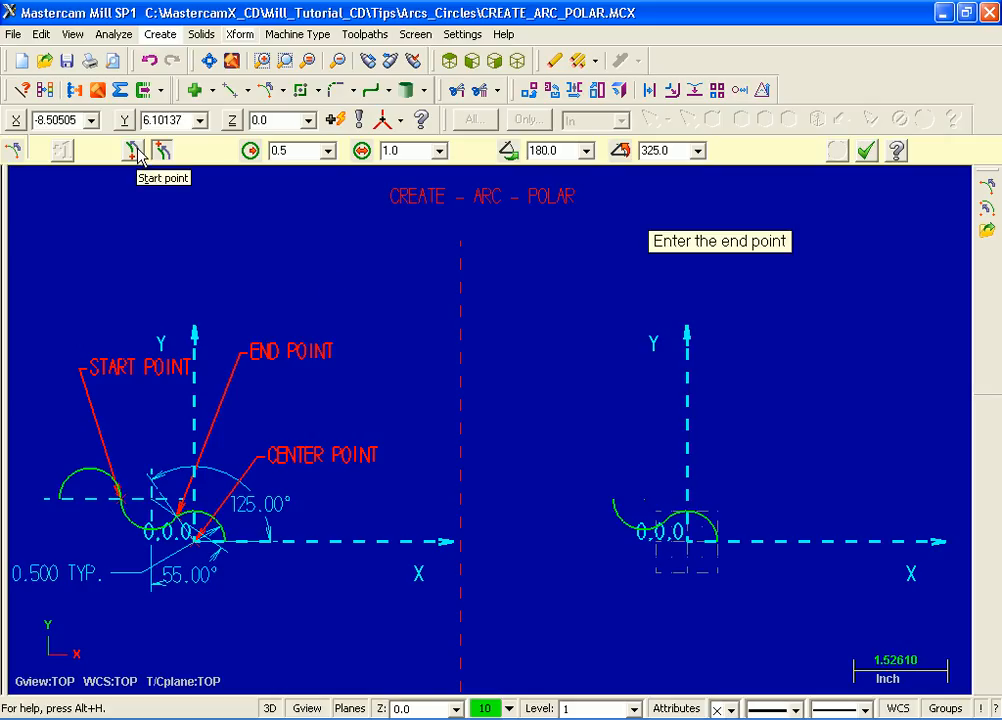
Step: Add a 0.5 radius polar arc in start point mode from the second arc's free end, with start angle 0 and end angle 180
click(136, 153)
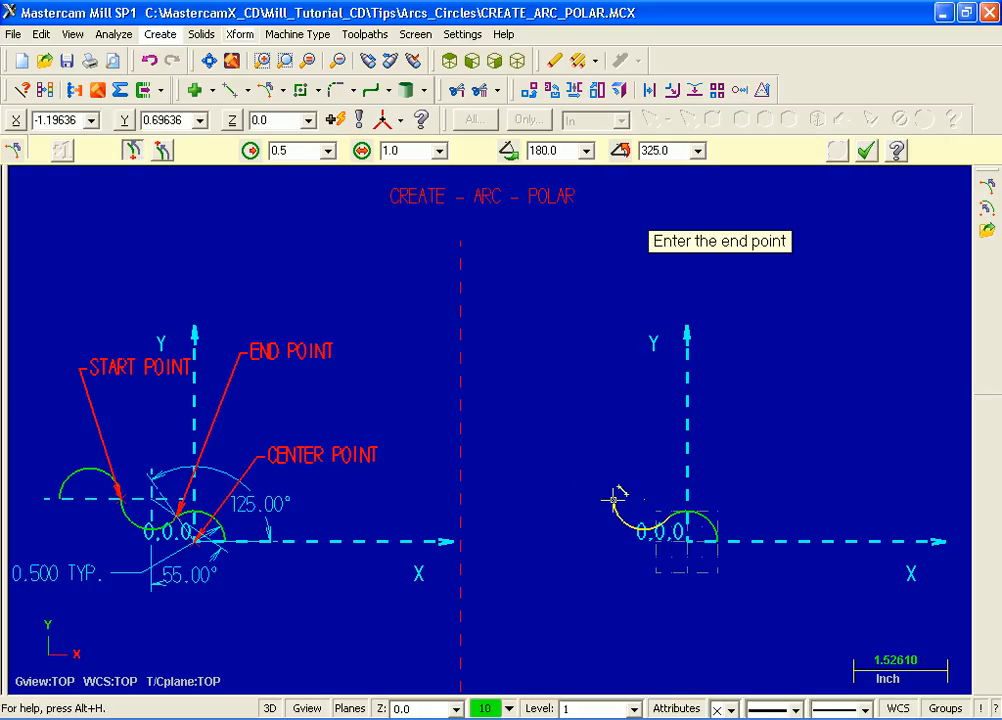
click(614, 498)
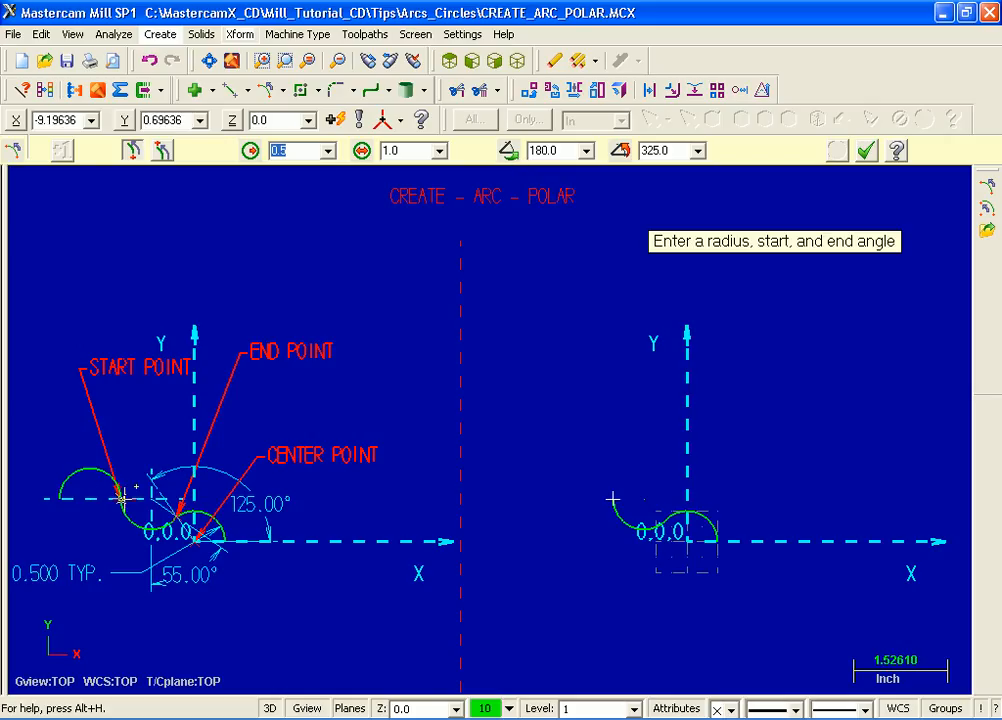
double_click(563, 150)
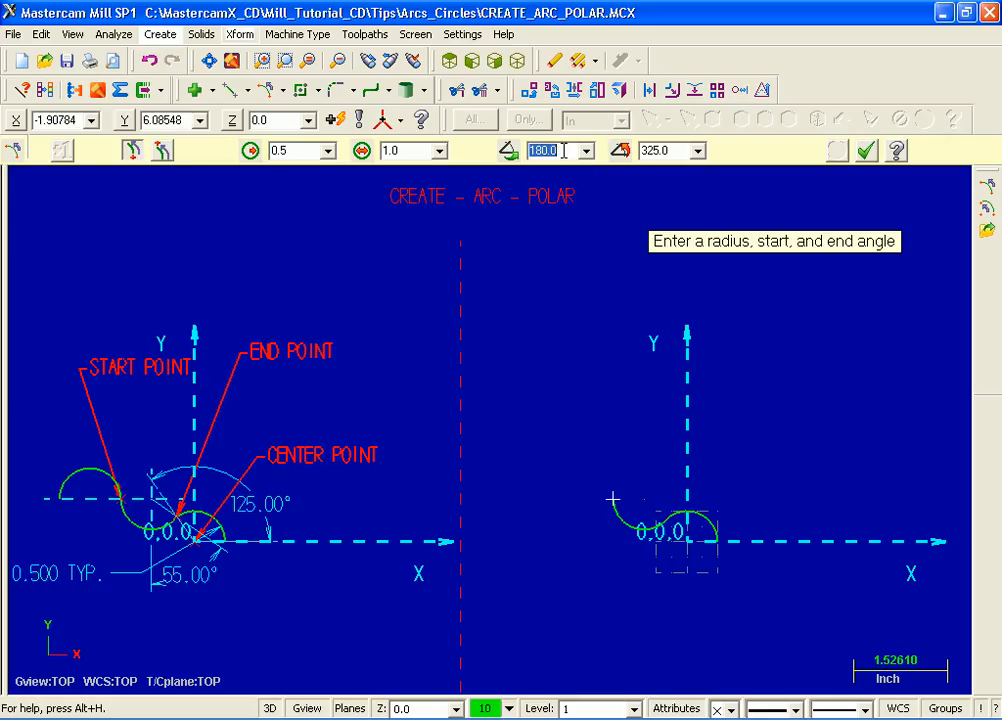
text(0)
key(Tab)
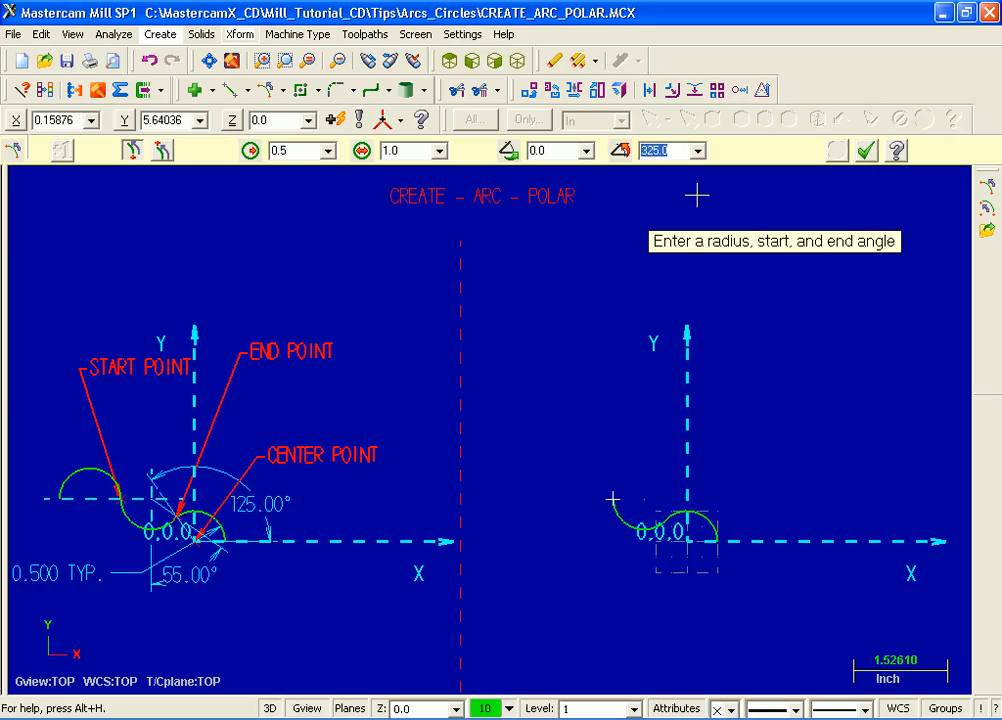
text(180)
key(Return)
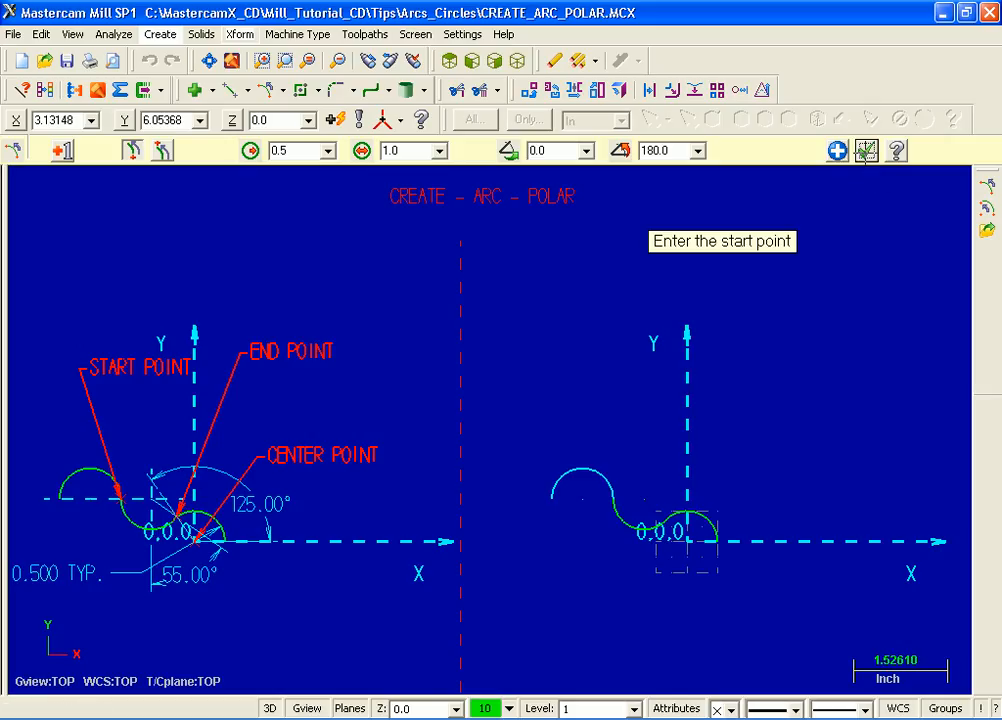
click(868, 152)
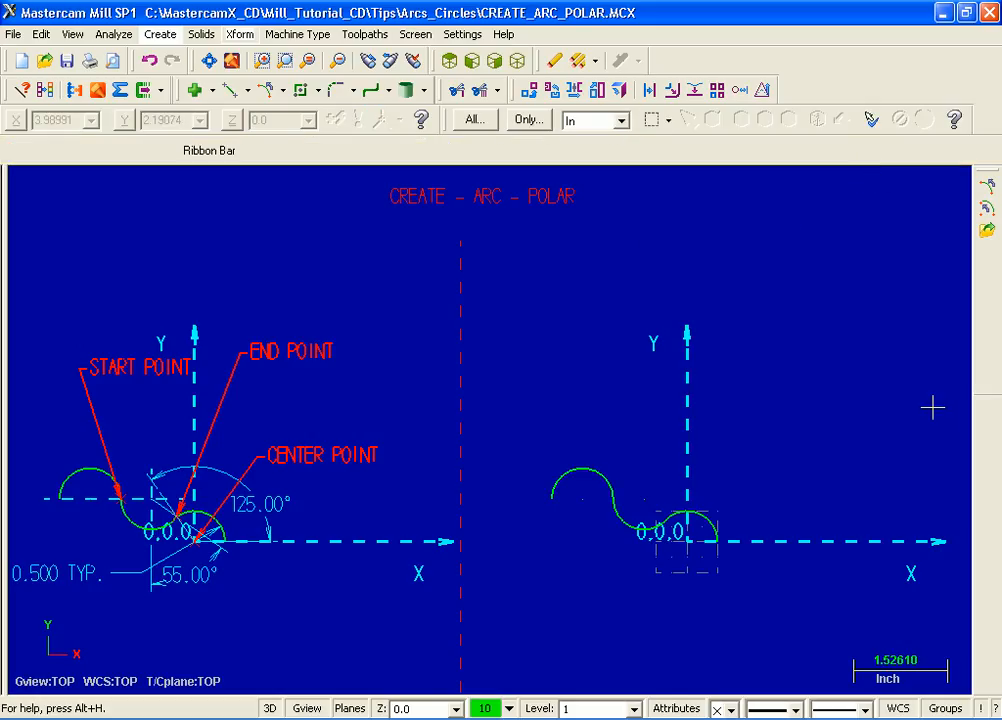